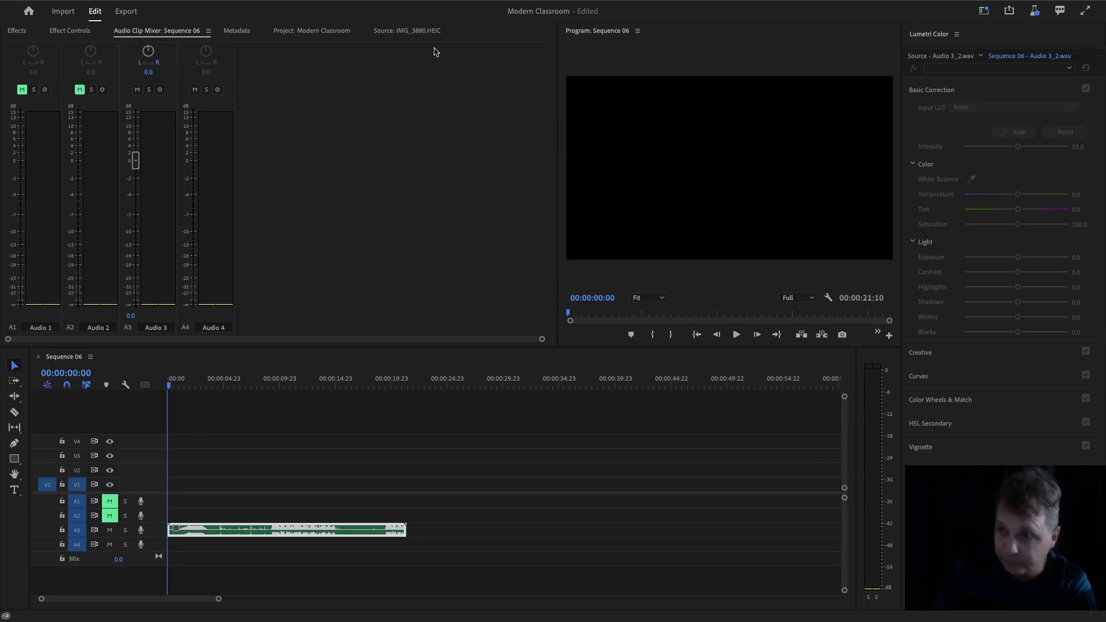
# Play the sequence from the beginning to about 00:00:15:00 to check the Audio 3 clip's levels.
pyautogui.click(1105, 3)
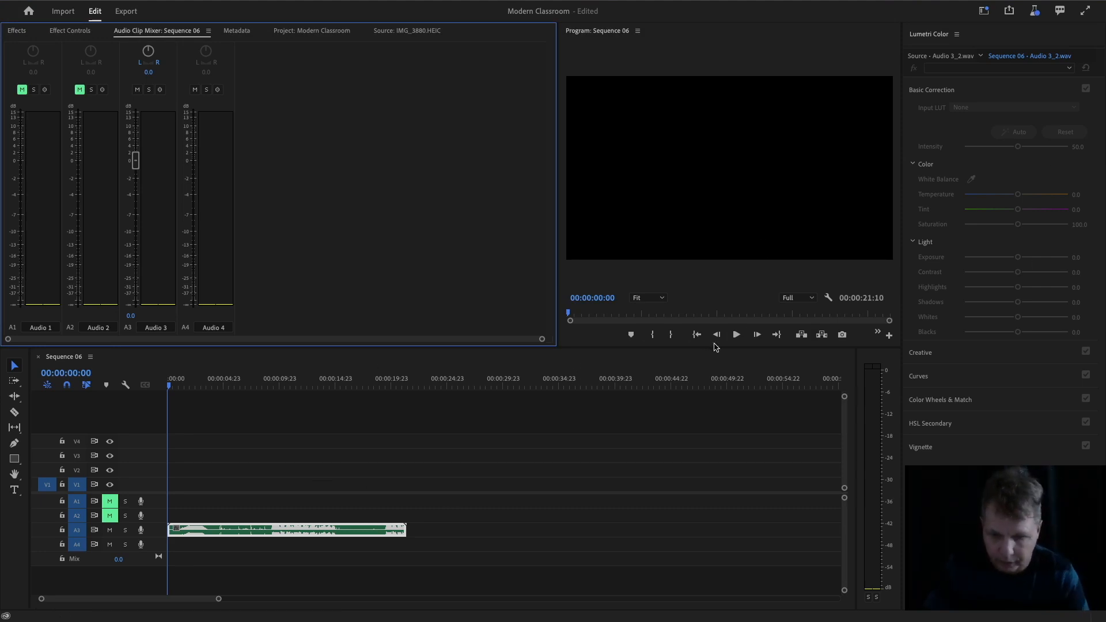
pyautogui.click(736, 336)
pyautogui.click(736, 335)
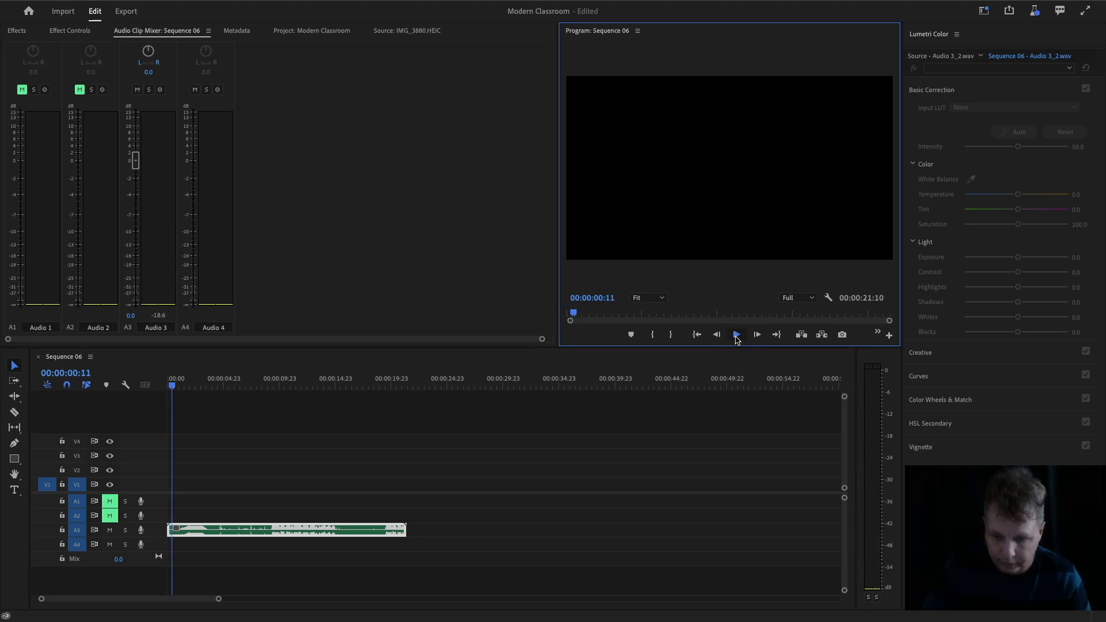
pyautogui.click(736, 336)
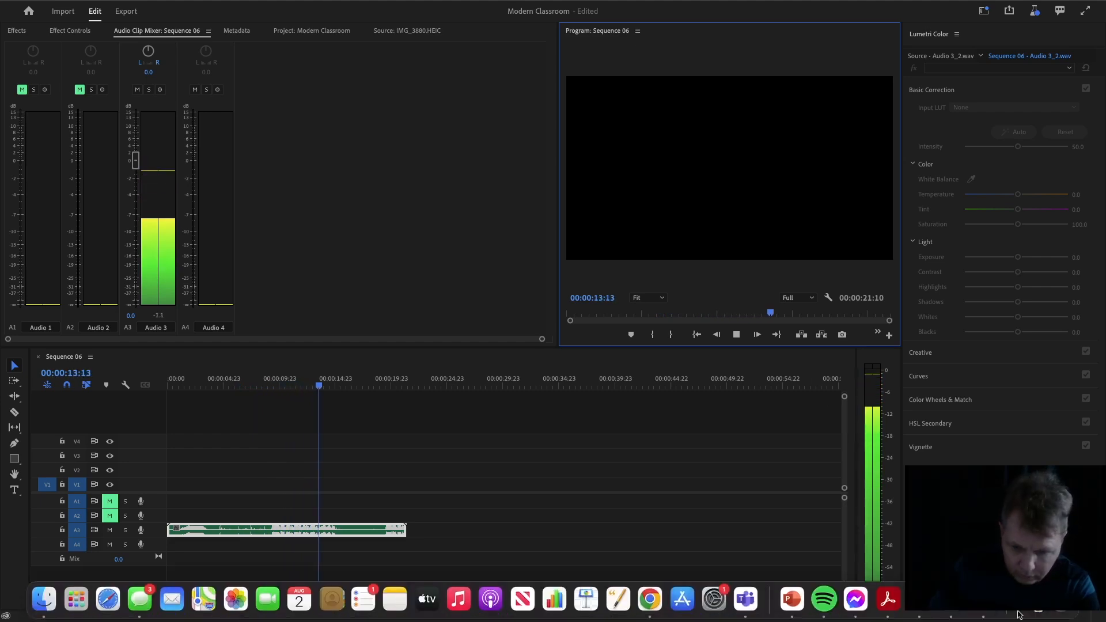
pyautogui.press('space')
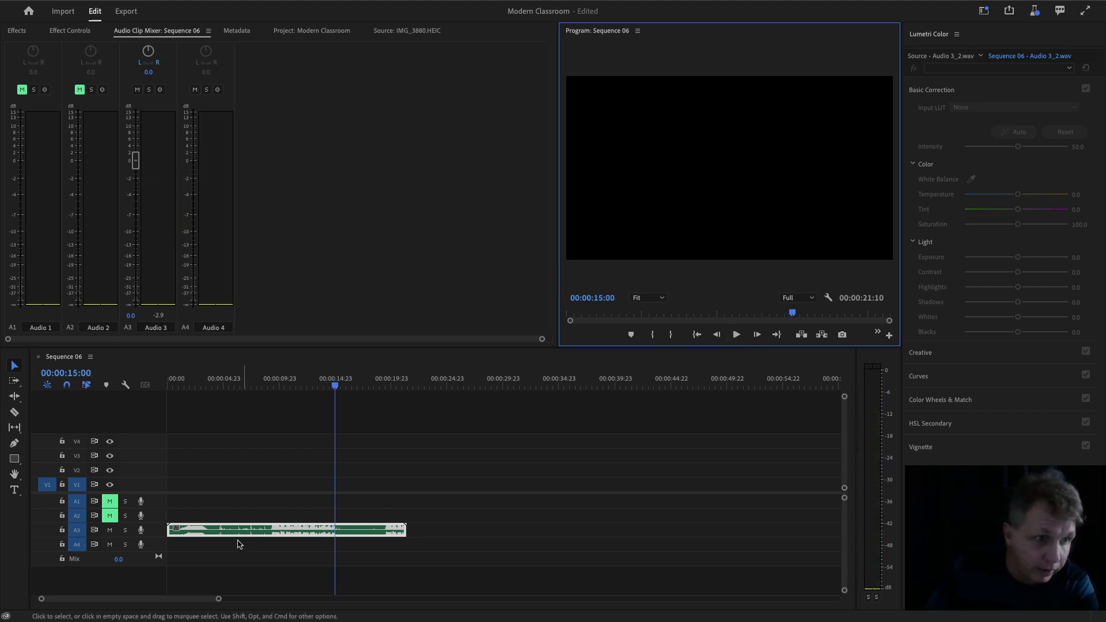
# Enlarge the Audio 3 track, lower its clip's volume to -8.5 dB, and play back the loud section.
pyautogui.moveTo(119, 537); pyautogui.dragTo(118, 554)
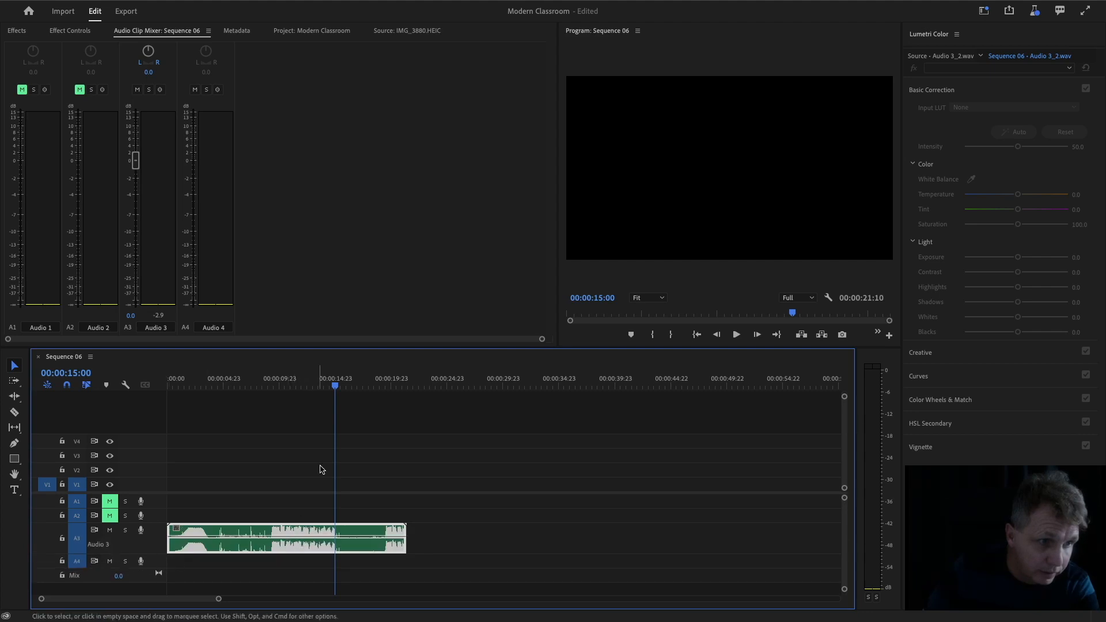
pyautogui.moveTo(332, 386); pyautogui.dragTo(324, 387)
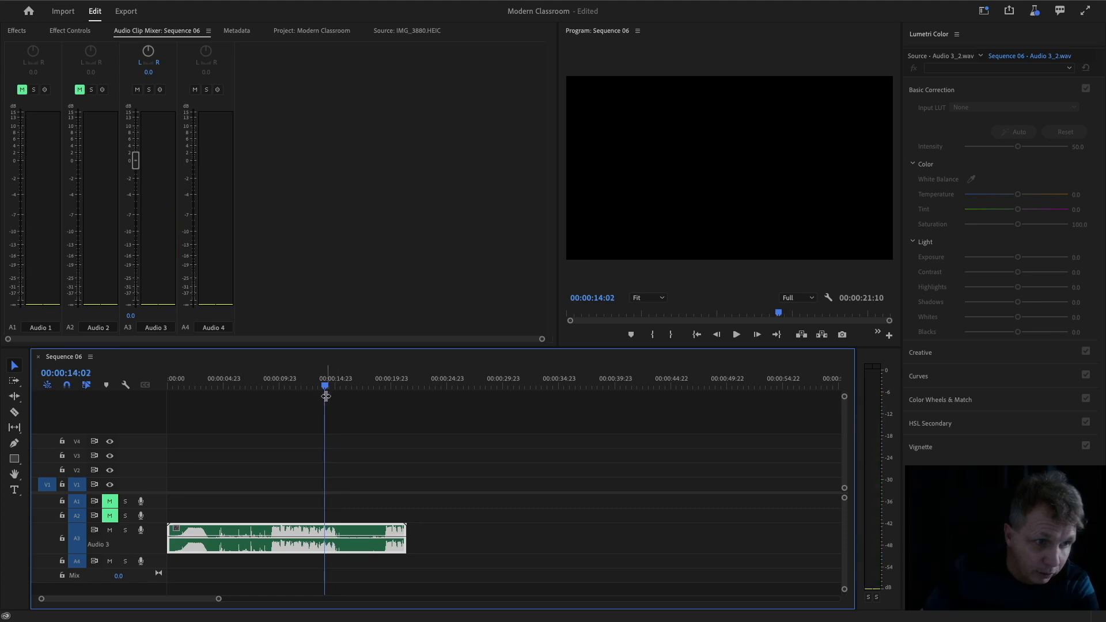
pyautogui.moveTo(301, 544); pyautogui.dragTo(301, 537)
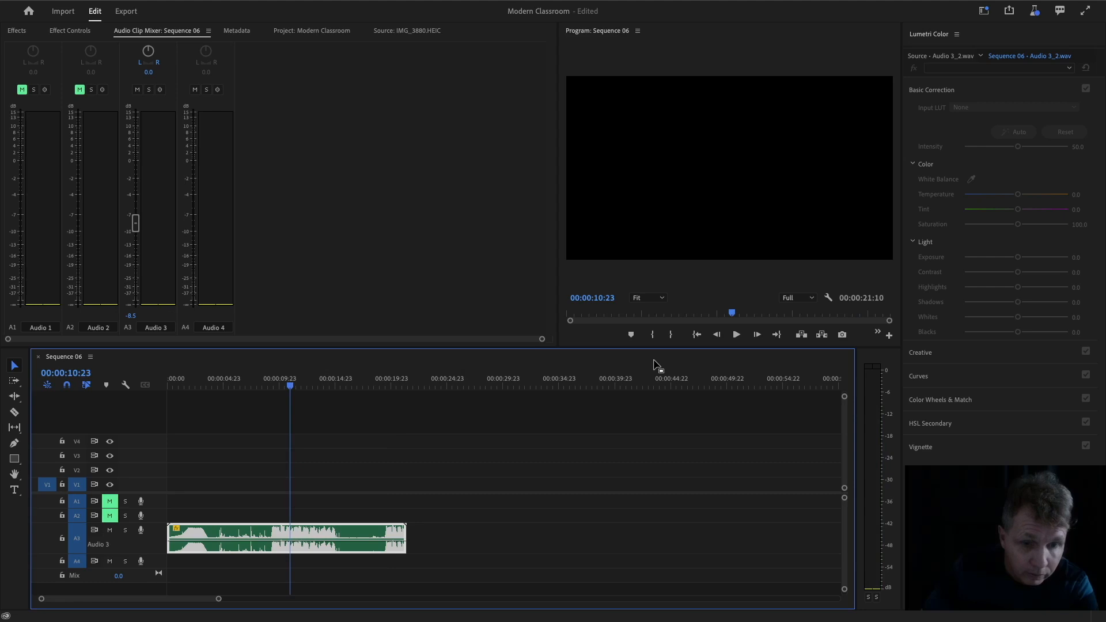
pyautogui.click(736, 334)
pyautogui.click(736, 334)
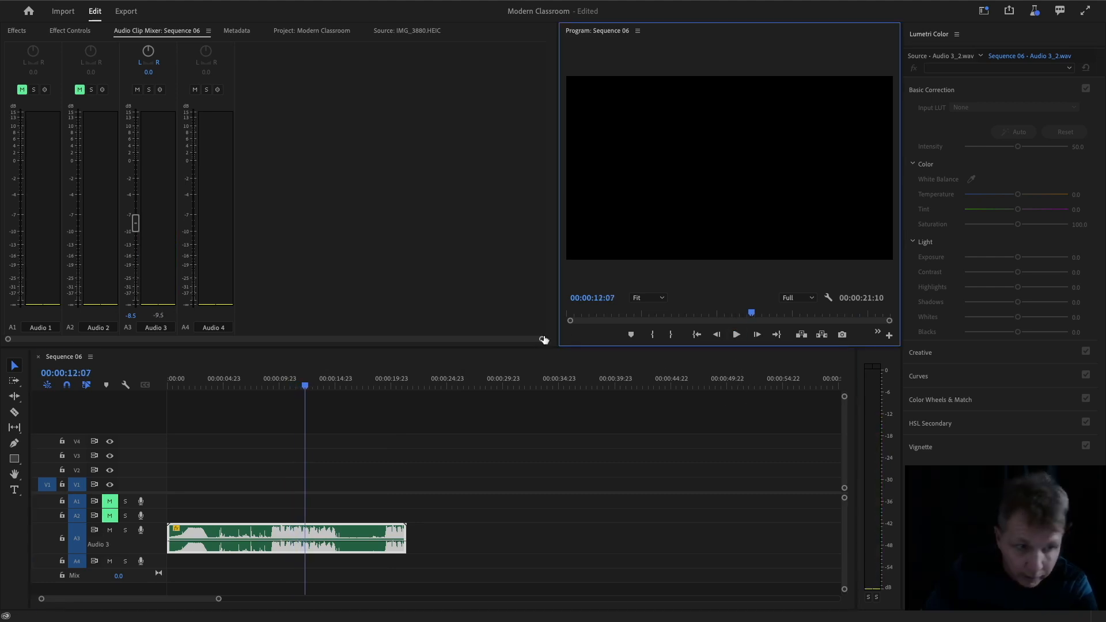
# Set the Audio 3 clip's volume to -5.0 dB and play back the loud section.
pyautogui.click(316, 540)
pyautogui.moveTo(316, 541); pyautogui.dragTo(317, 538)
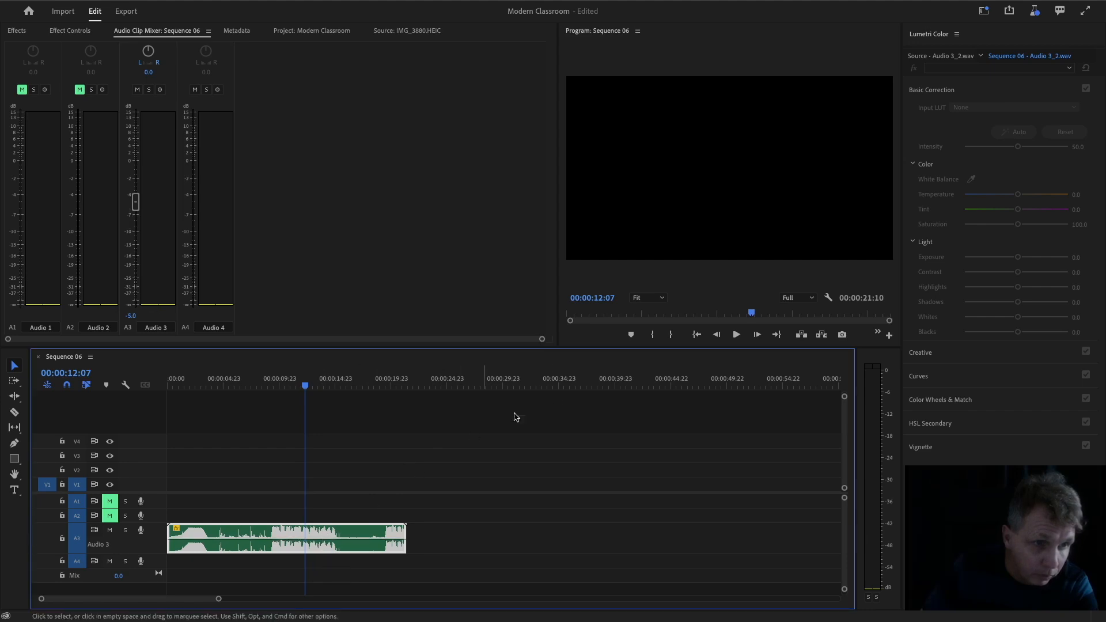
pyautogui.click(737, 334)
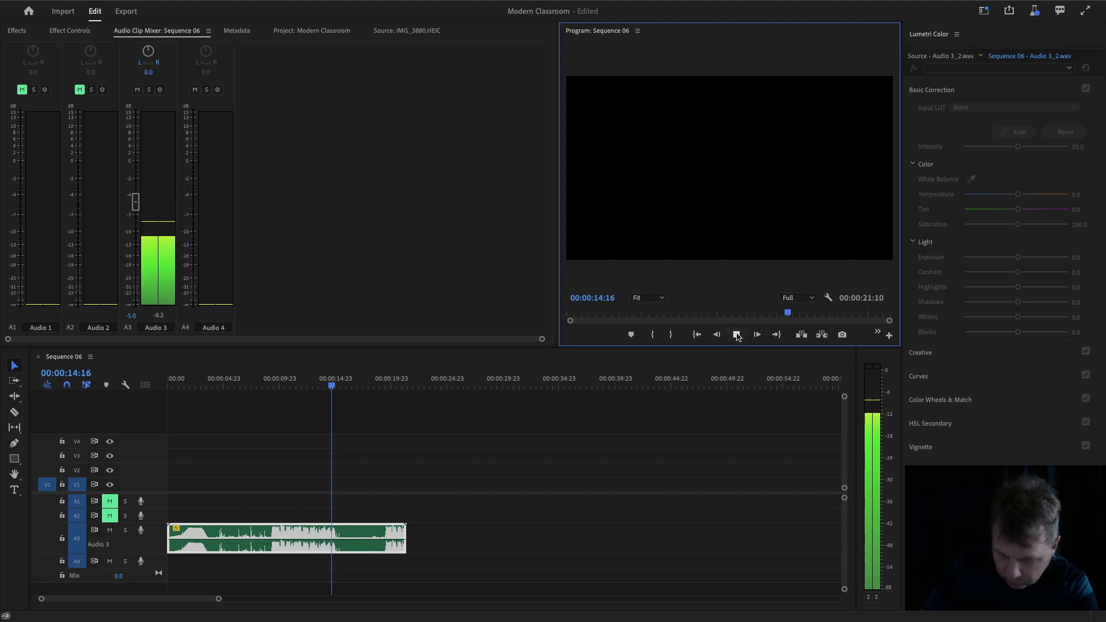
pyautogui.click(737, 335)
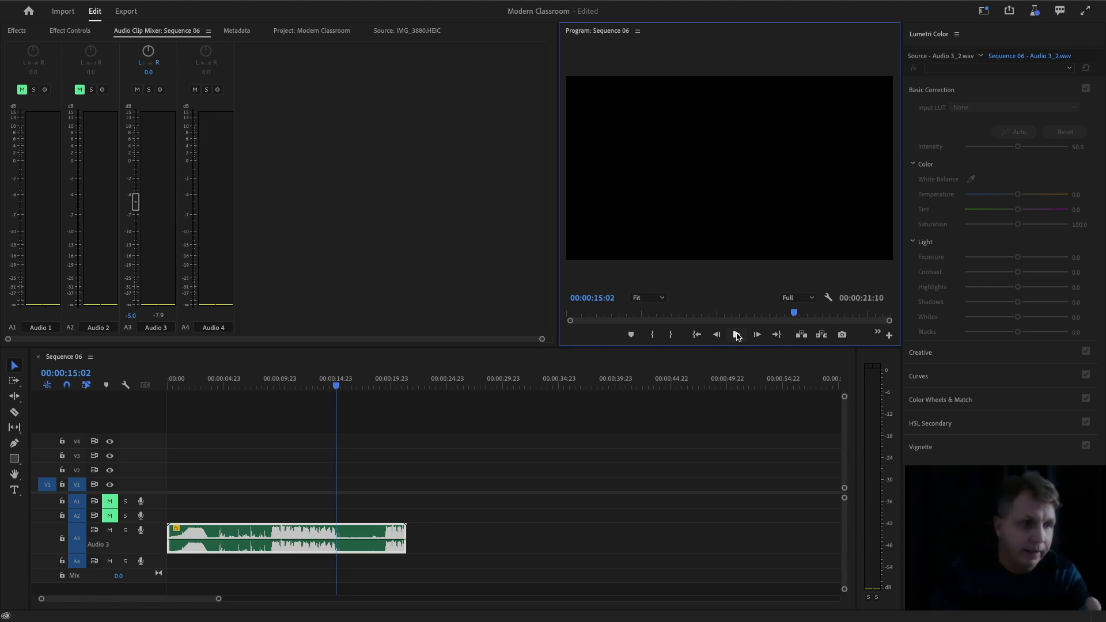
# Split the Audio 3 clip with the Razor tool at 00:00:10:02 and again about half a second further on.
pyautogui.moveTo(247, 391); pyautogui.dragTo(196, 397)
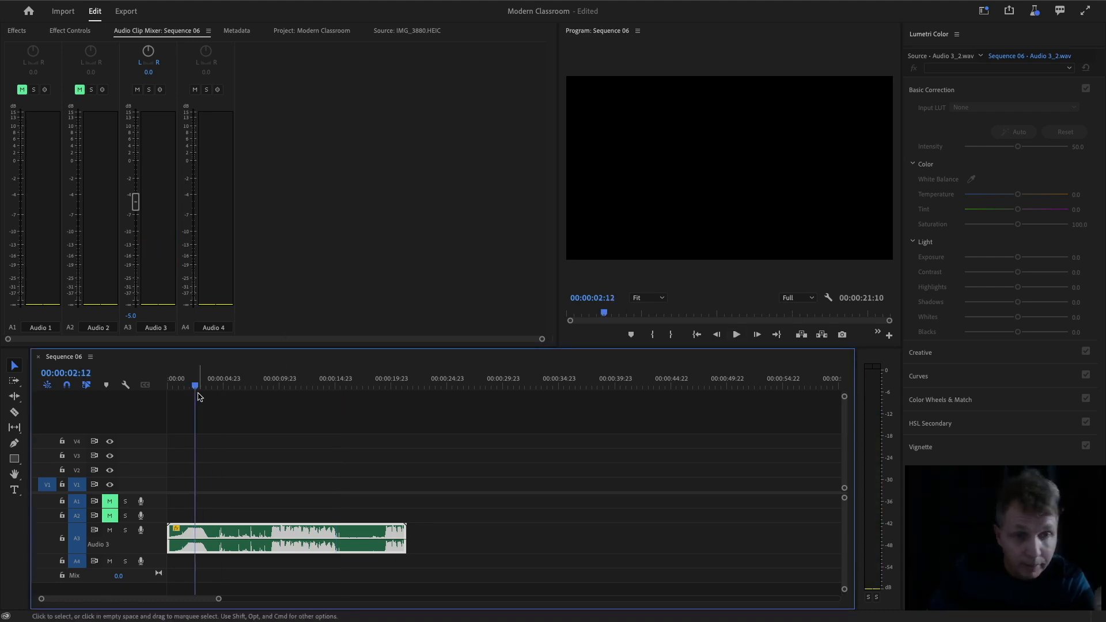
pyautogui.moveTo(247, 382); pyautogui.dragTo(269, 386)
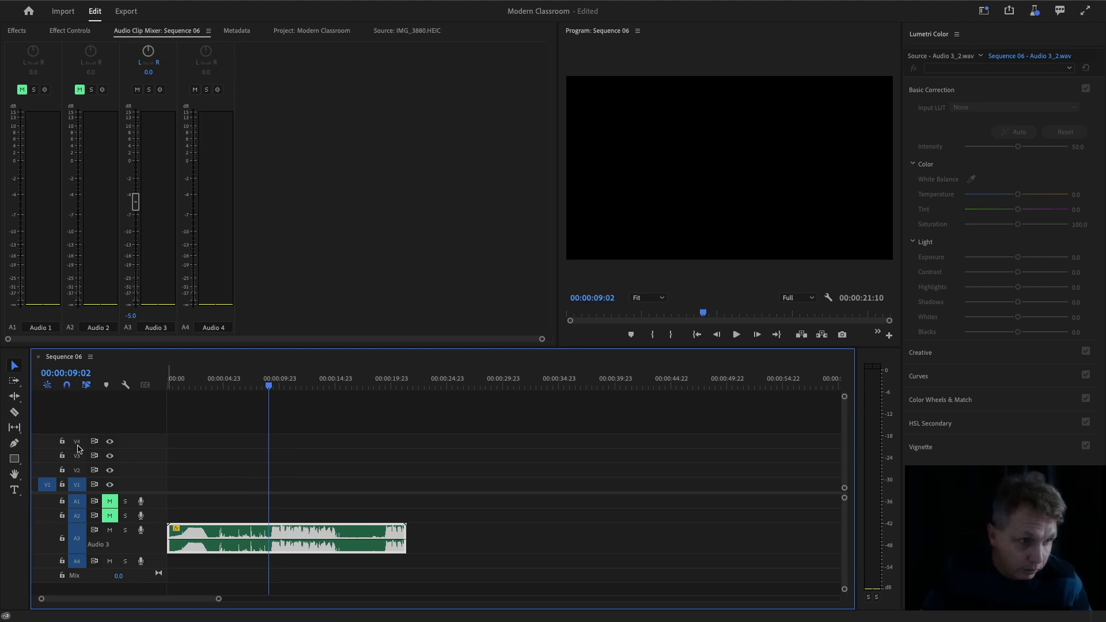
pyautogui.click(14, 415)
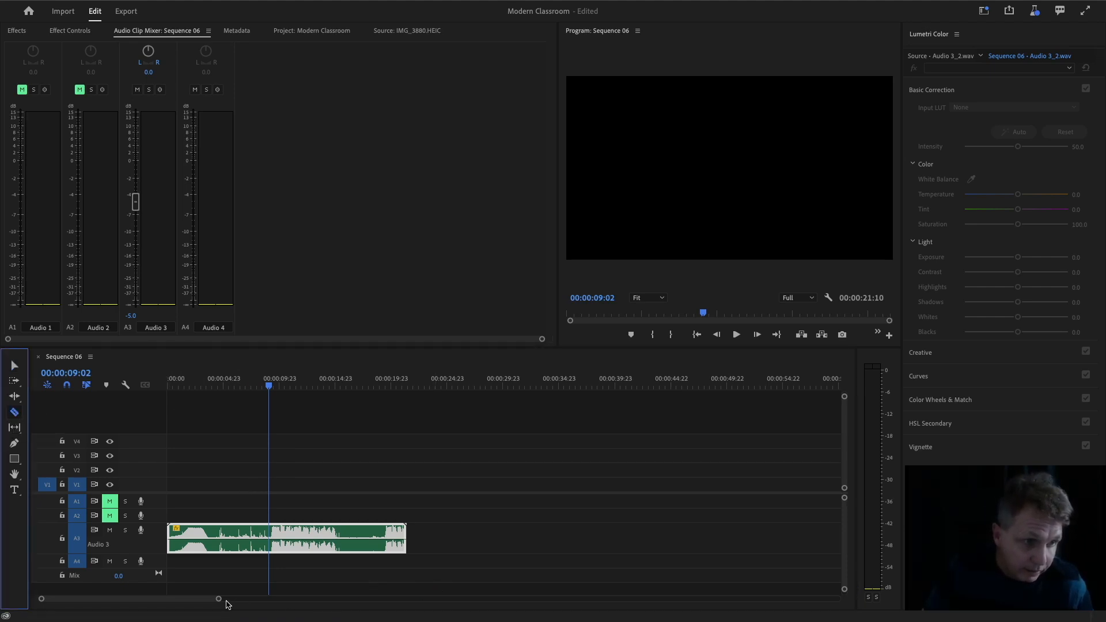
pyautogui.moveTo(220, 601); pyautogui.dragTo(136, 608)
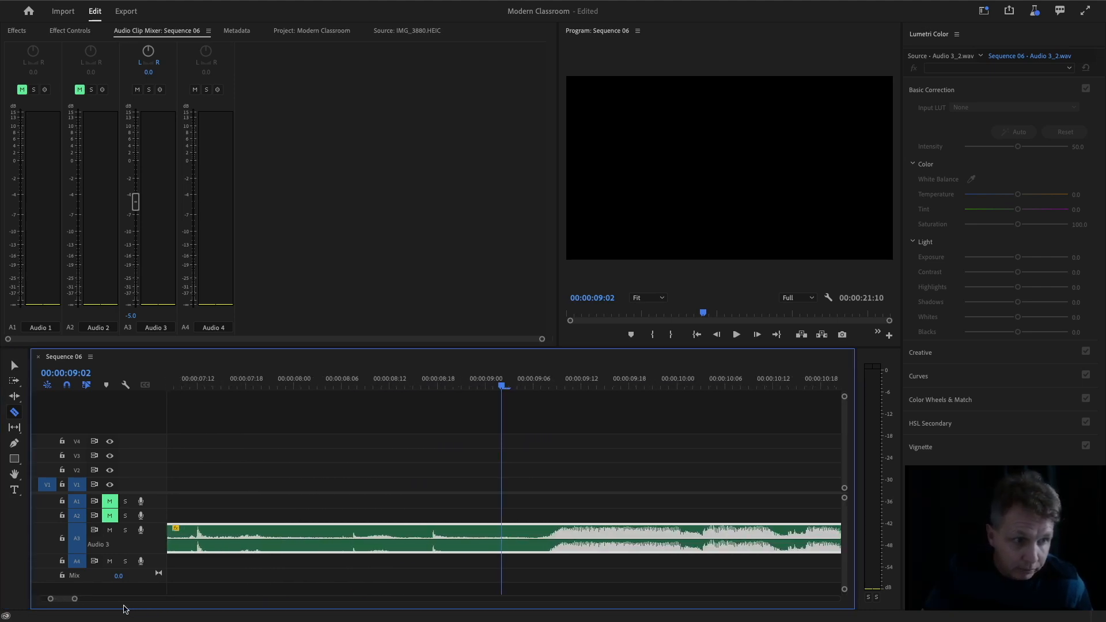
pyautogui.scroll(-5, 63, 602)
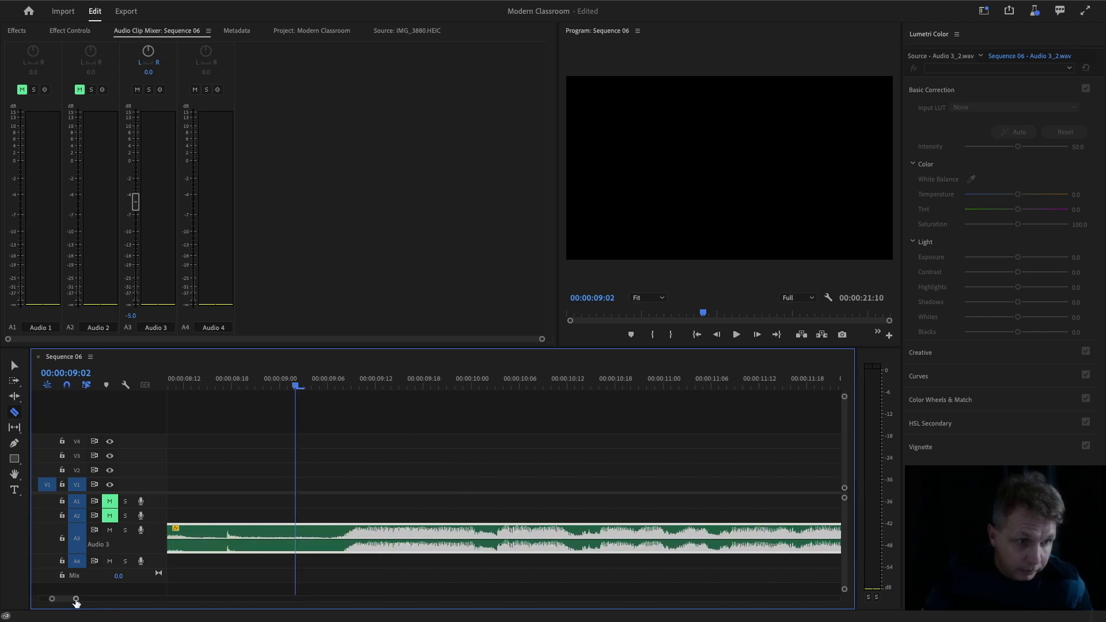
pyautogui.moveTo(76, 600); pyautogui.dragTo(91, 606)
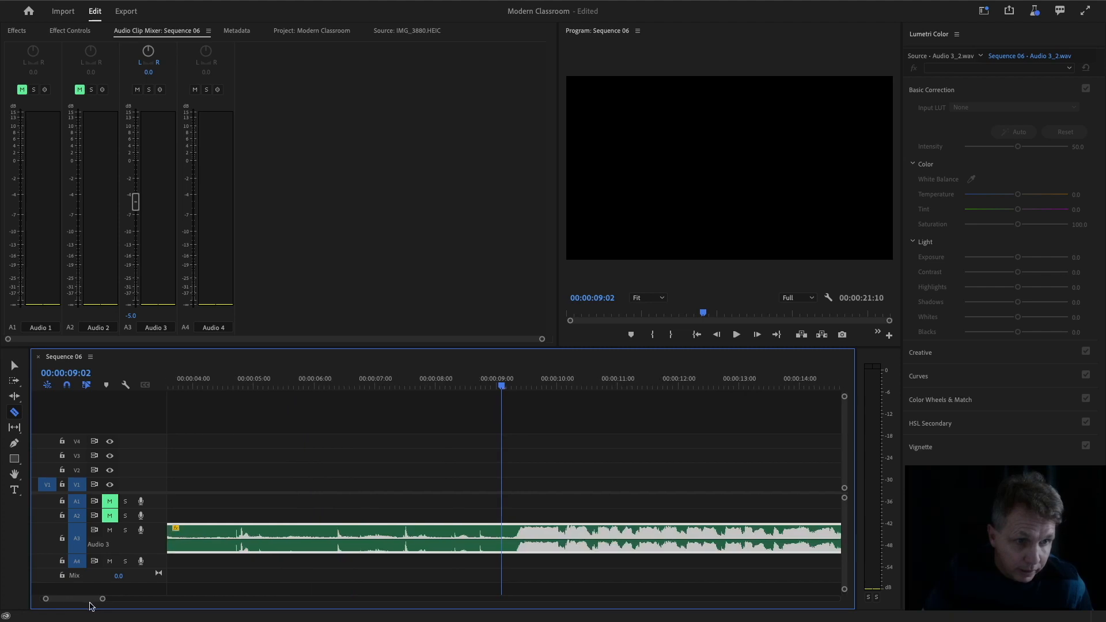
pyautogui.click(552, 387)
pyautogui.moveTo(553, 389); pyautogui.dragTo(562, 394)
pyautogui.click(562, 531)
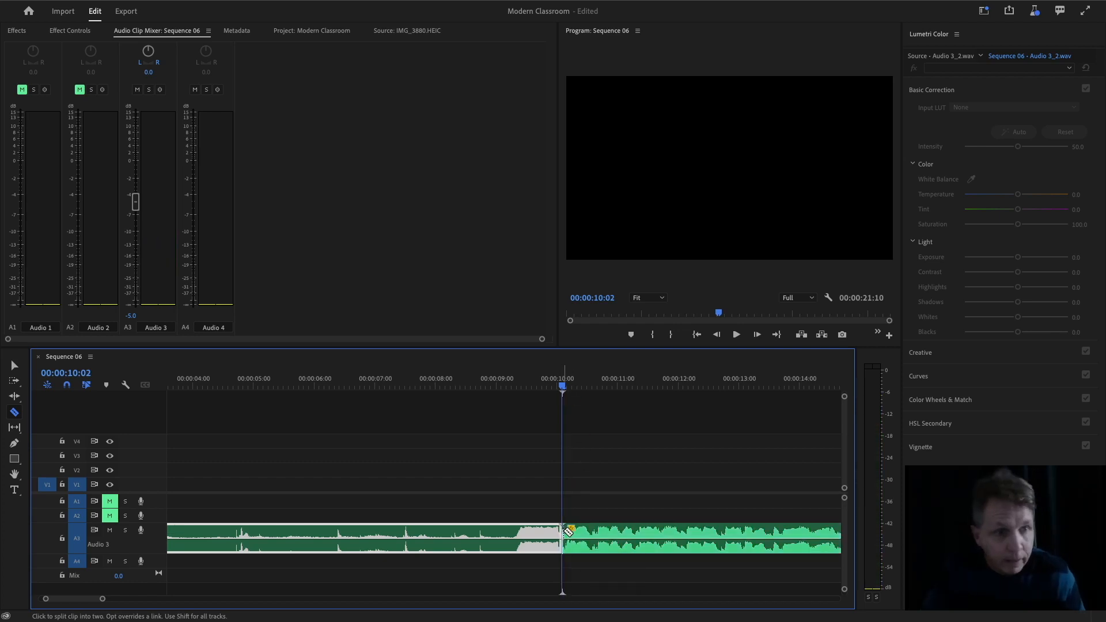
pyautogui.click(593, 538)
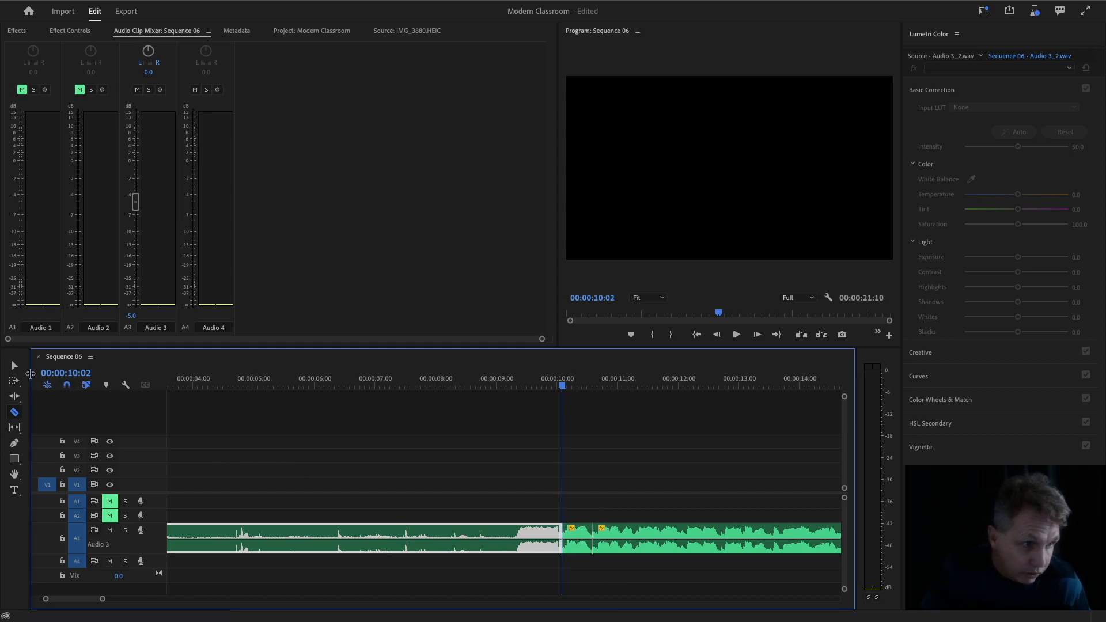
# Delete the short segment between the two cuts and move the following clip to 00:00:10:02 to close the gap.
pyautogui.click(12, 367)
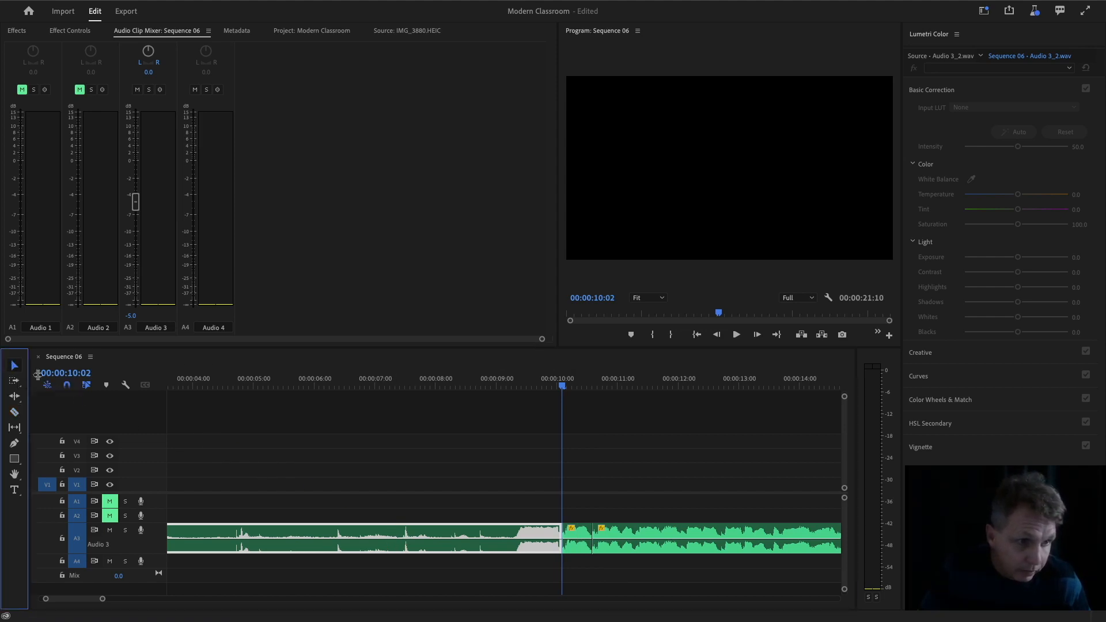
pyautogui.click(574, 538)
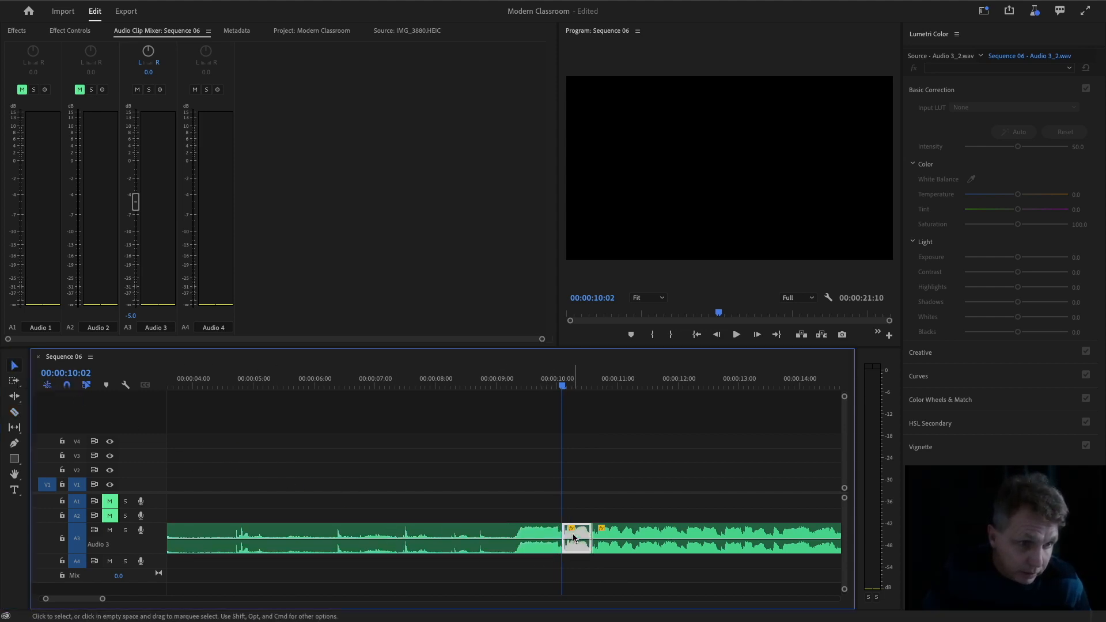
pyautogui.press('Delete')
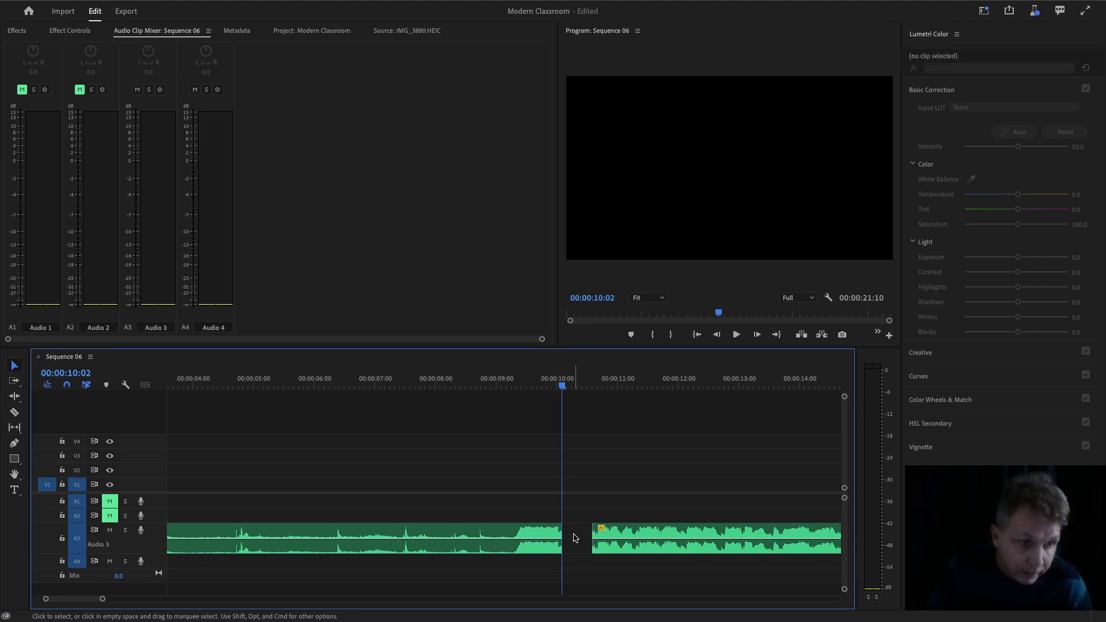
pyautogui.moveTo(627, 533); pyautogui.dragTo(597, 537)
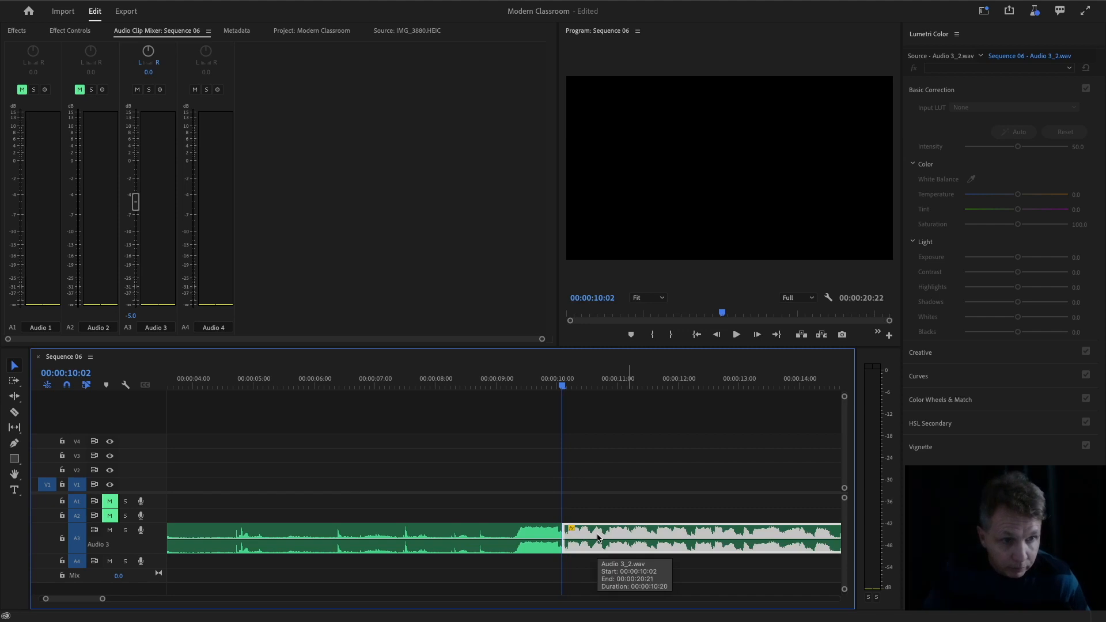
# Split the first Audio 3 clip at 00:00:09:05, just before the loud section.
pyautogui.moveTo(500, 385); pyautogui.dragTo(509, 390)
pyautogui.press('c')
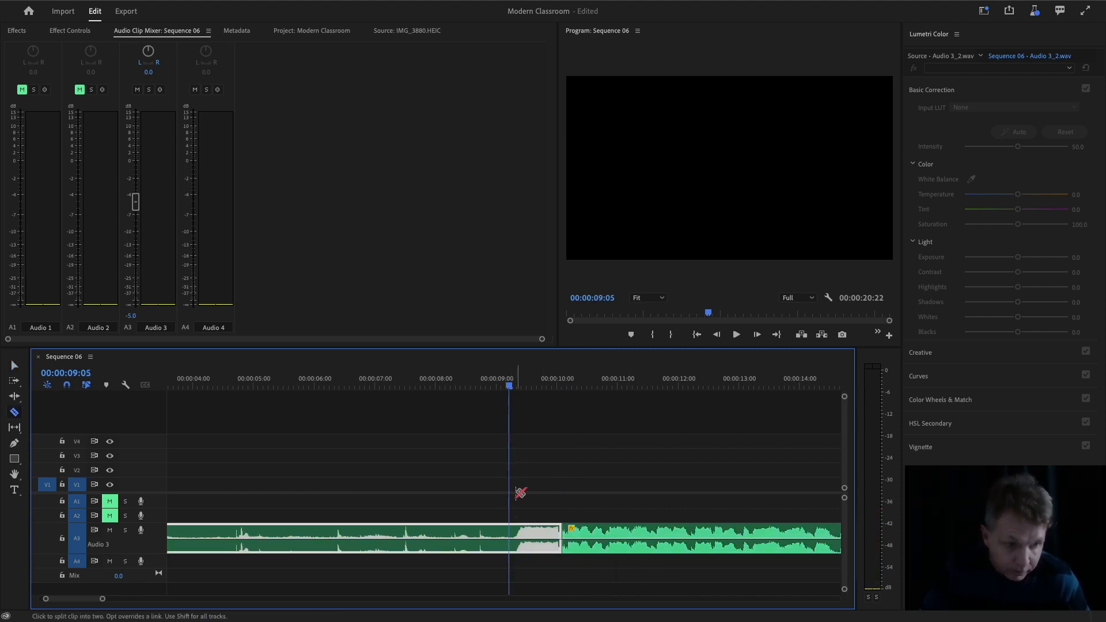
pyautogui.click(514, 530)
# Try to delete the audio before 00:00:09:05 using a Track Select Forward selection.
pyautogui.press('a')
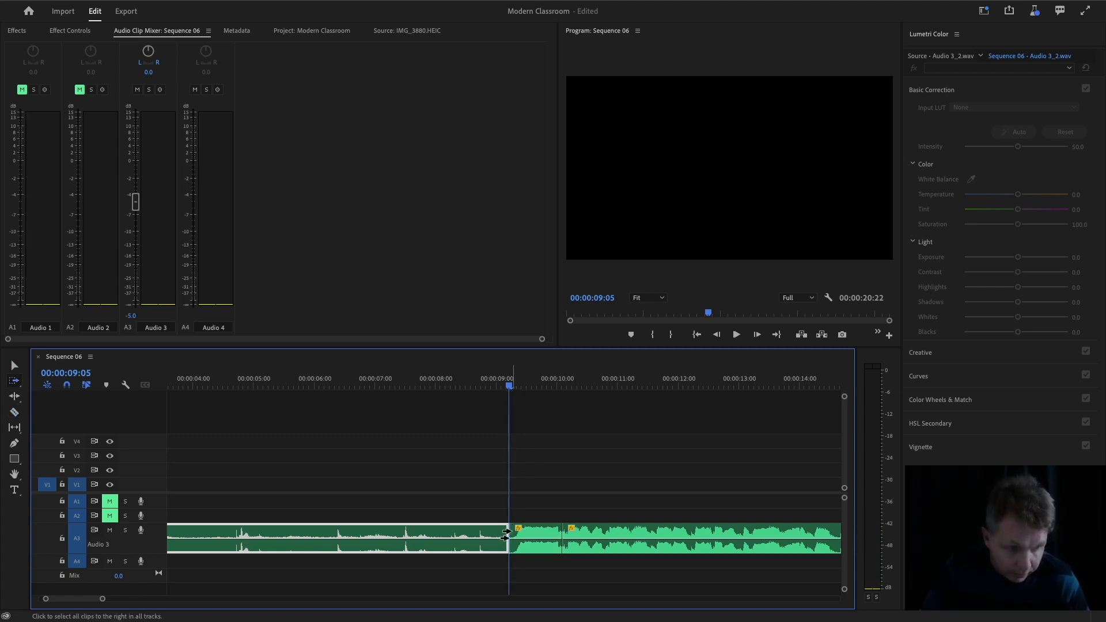
pyautogui.click(466, 540)
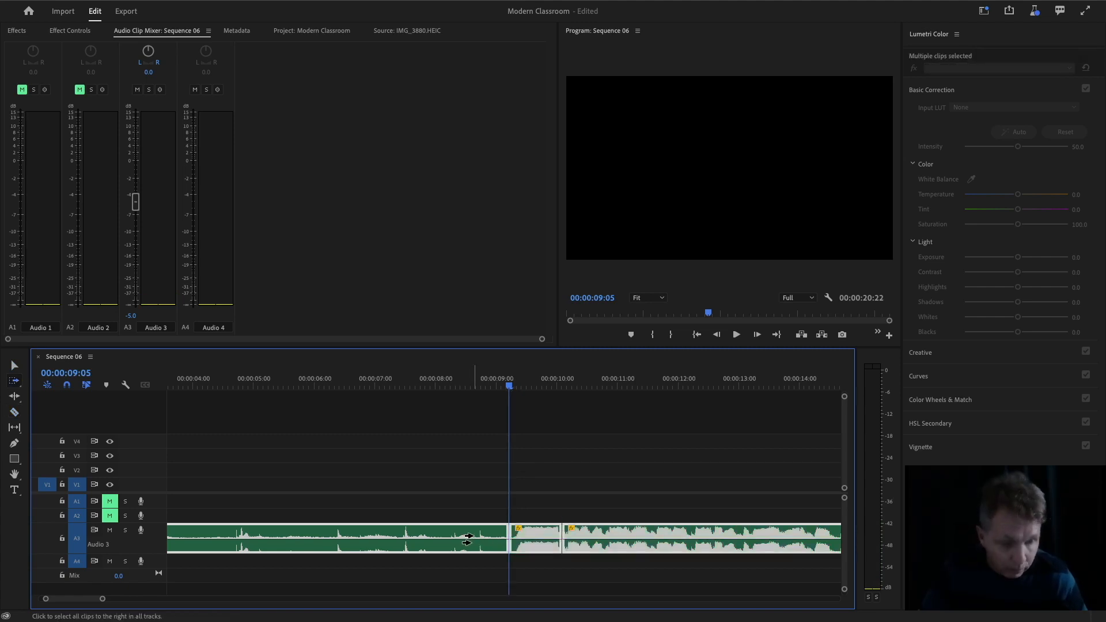
pyautogui.press('v')
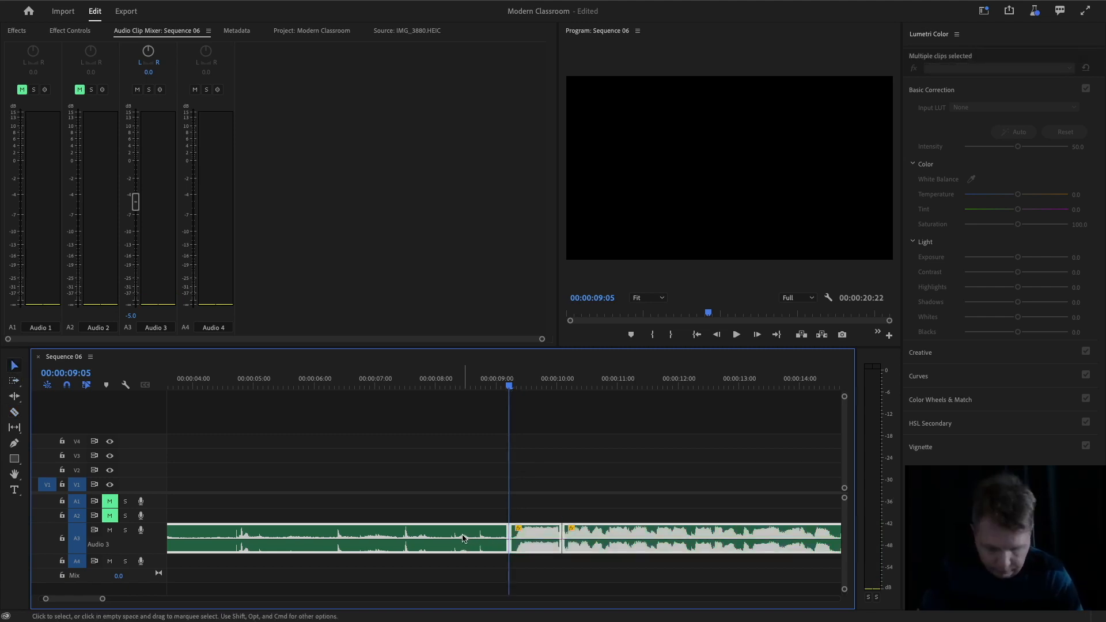
pyautogui.press('Delete')
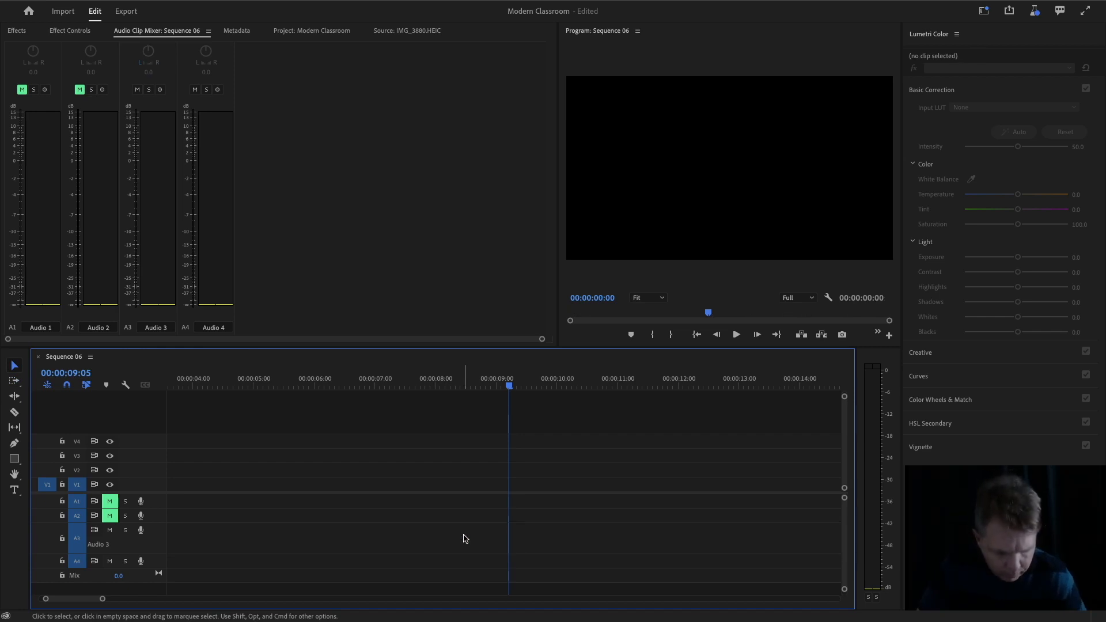
pyautogui.press('super+z')
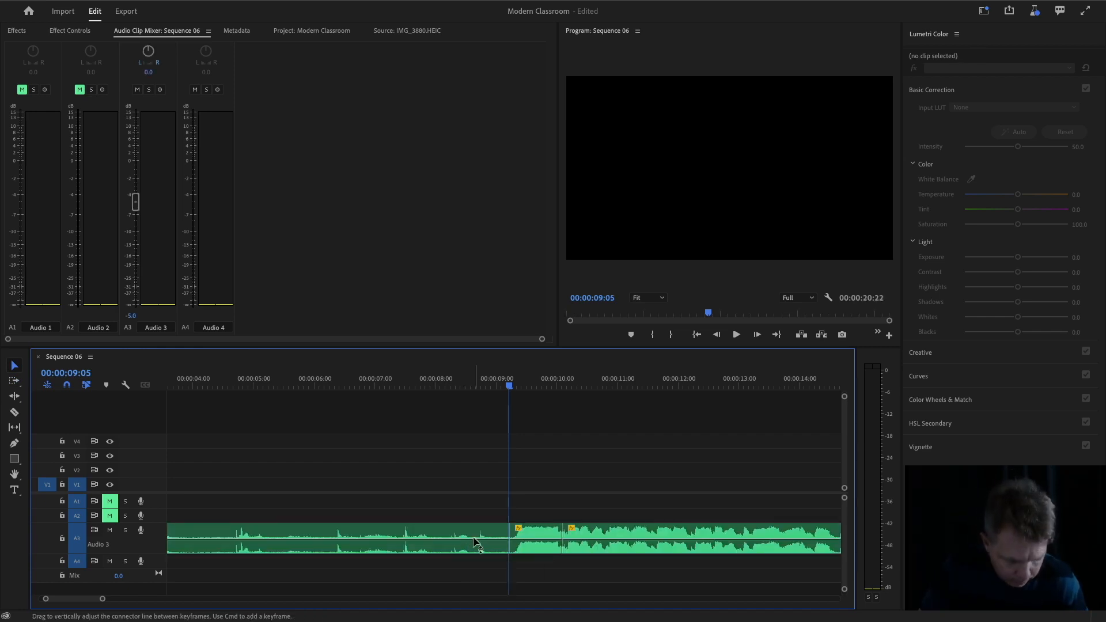
# Delete only the Audio 3 segment before the cut at 00:00:09:05.
pyautogui.press('c')
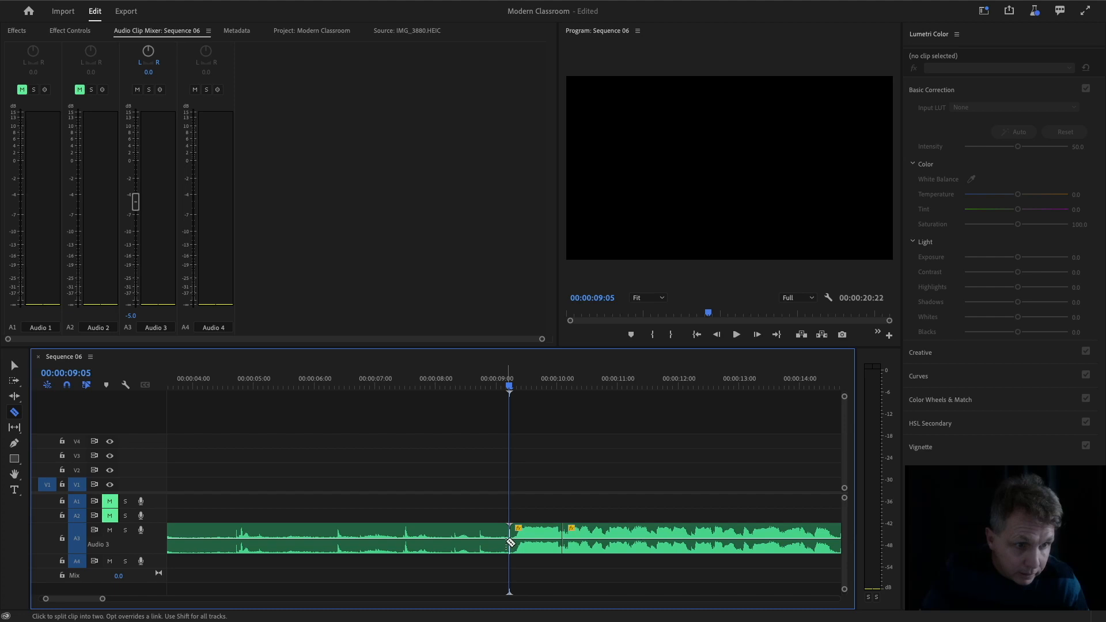
pyautogui.press('a')
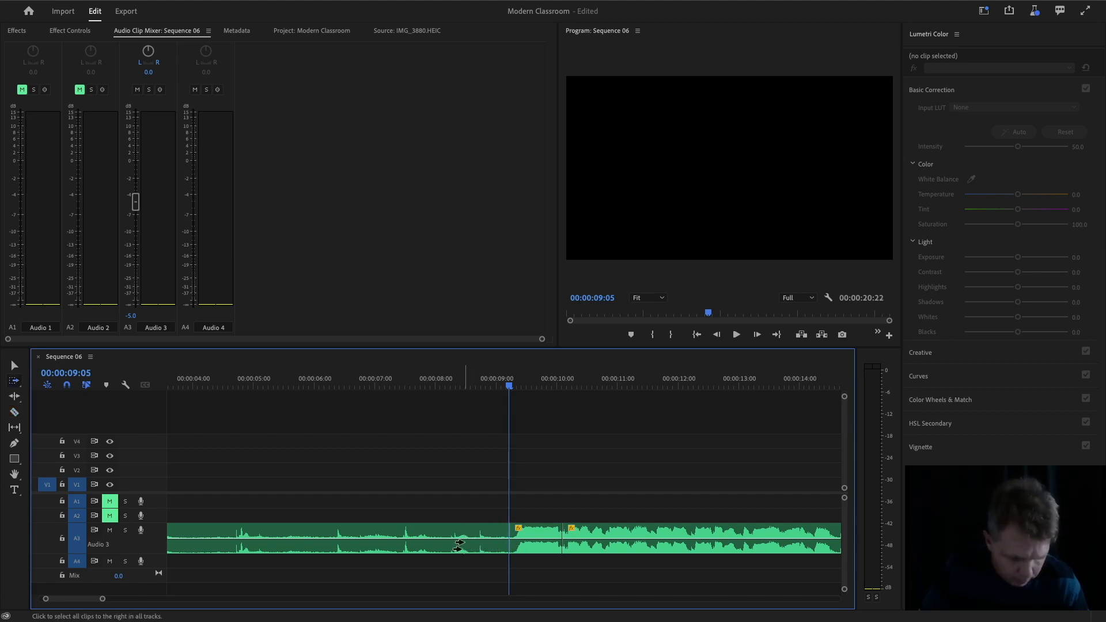
pyautogui.press('v')
pyautogui.click(459, 544)
pyautogui.press('Delete')
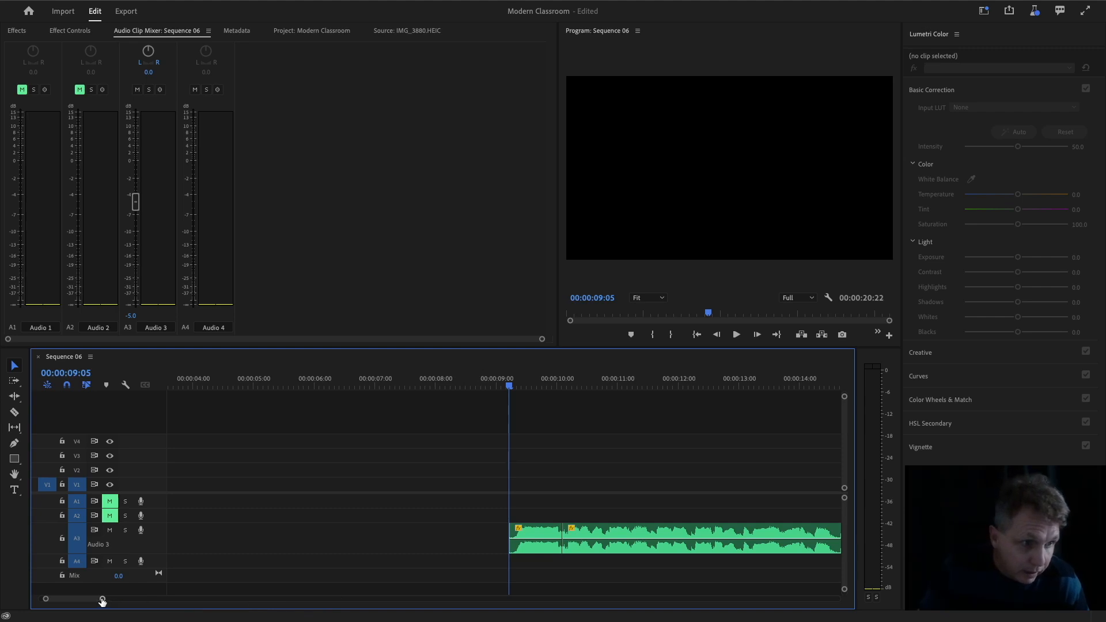
# Move the longer remaining audio clip to the start of the sequence and return the playhead to 00:00:00:00.
pyautogui.moveTo(101, 600); pyautogui.dragTo(270, 598)
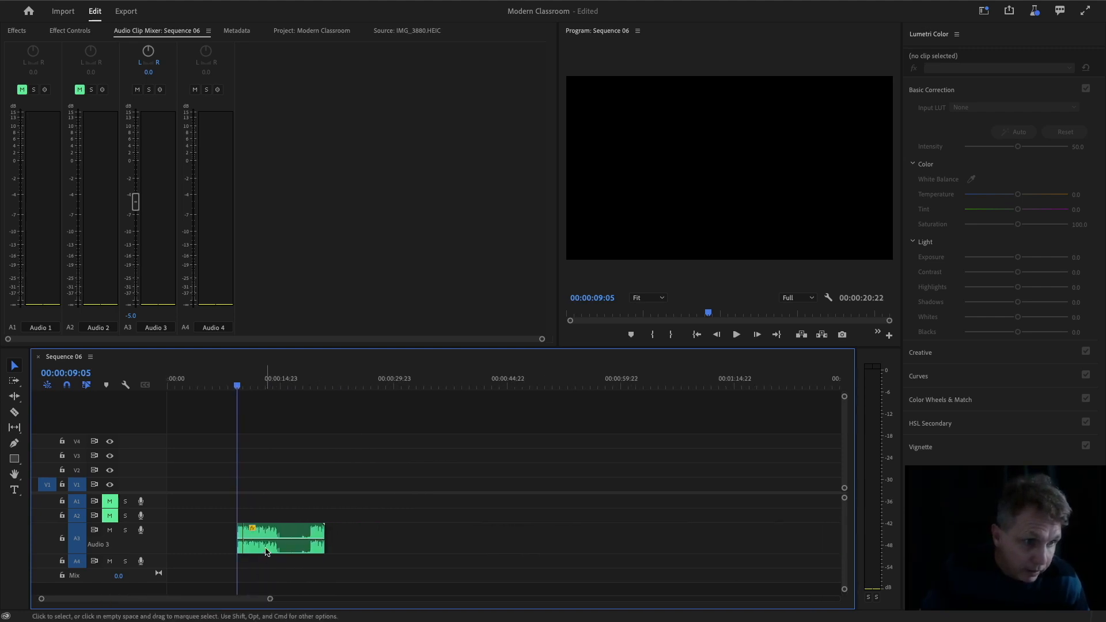
pyautogui.moveTo(275, 535); pyautogui.dragTo(185, 535)
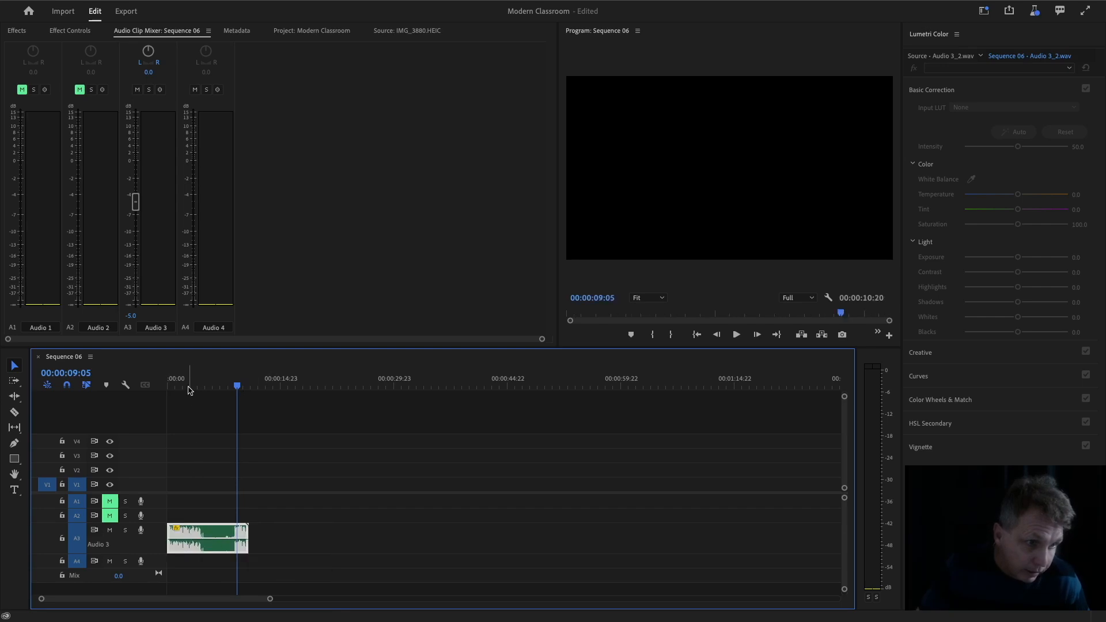
pyautogui.click(169, 387)
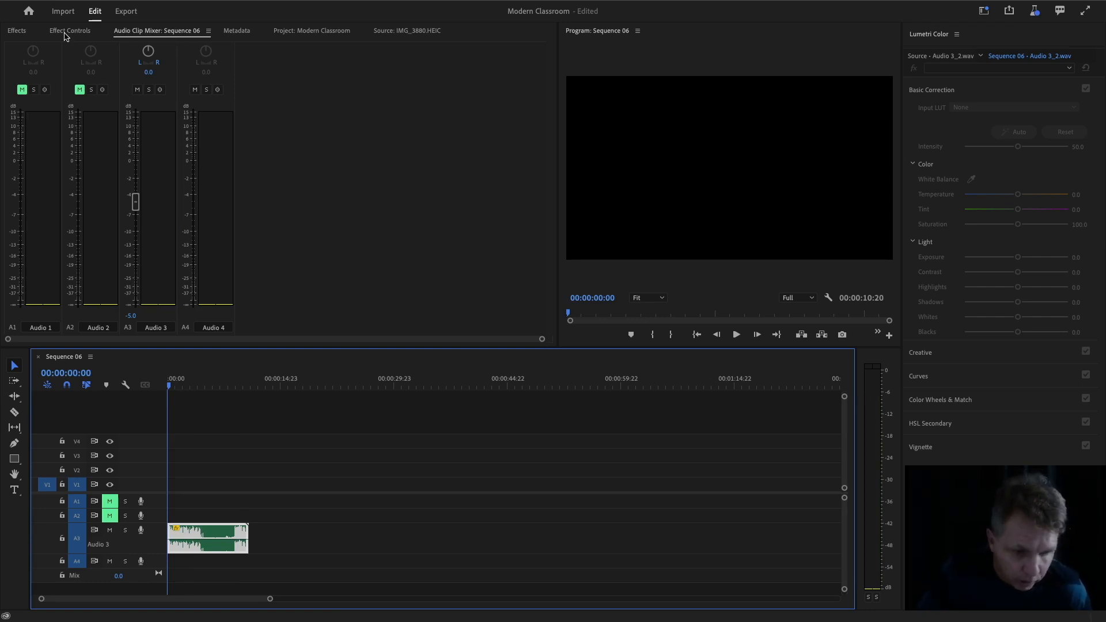
# Browse the audio effects in the Special, Time and Pitch, Stereo Imagery and Noise Reduction/Restoration categories.
pyautogui.click(17, 31)
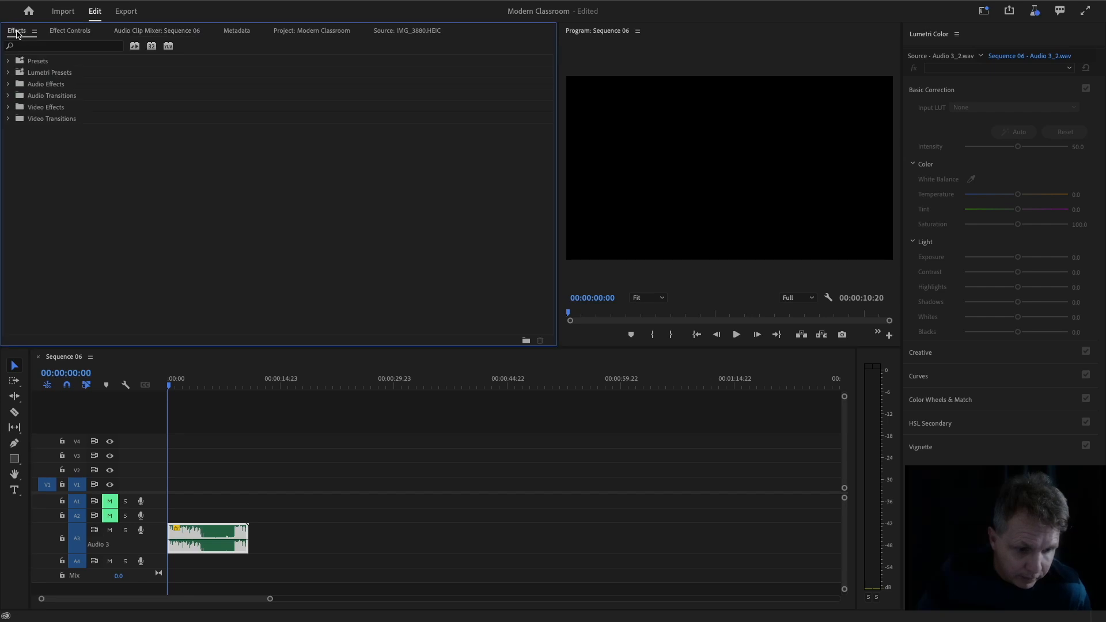
pyautogui.click(8, 85)
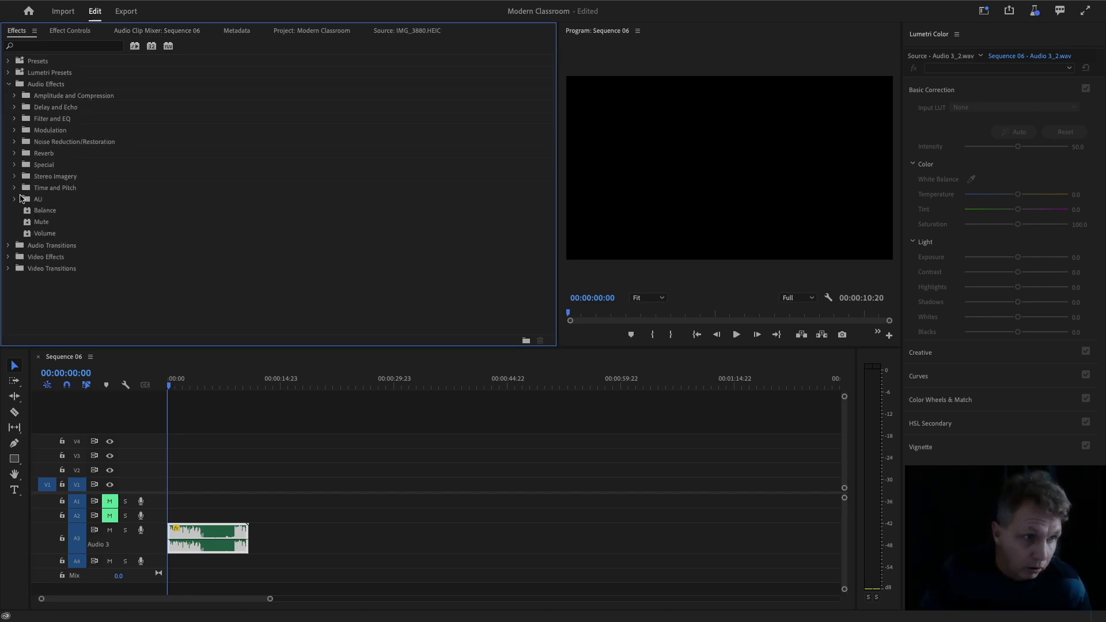
pyautogui.click(14, 166)
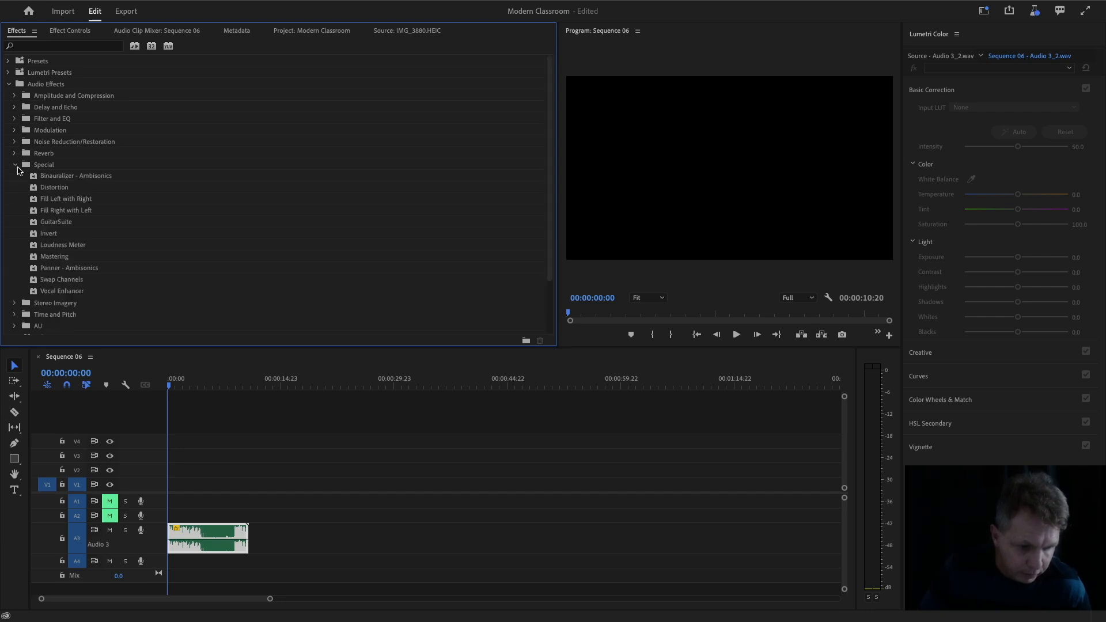
pyautogui.scroll(-3, 37, 199)
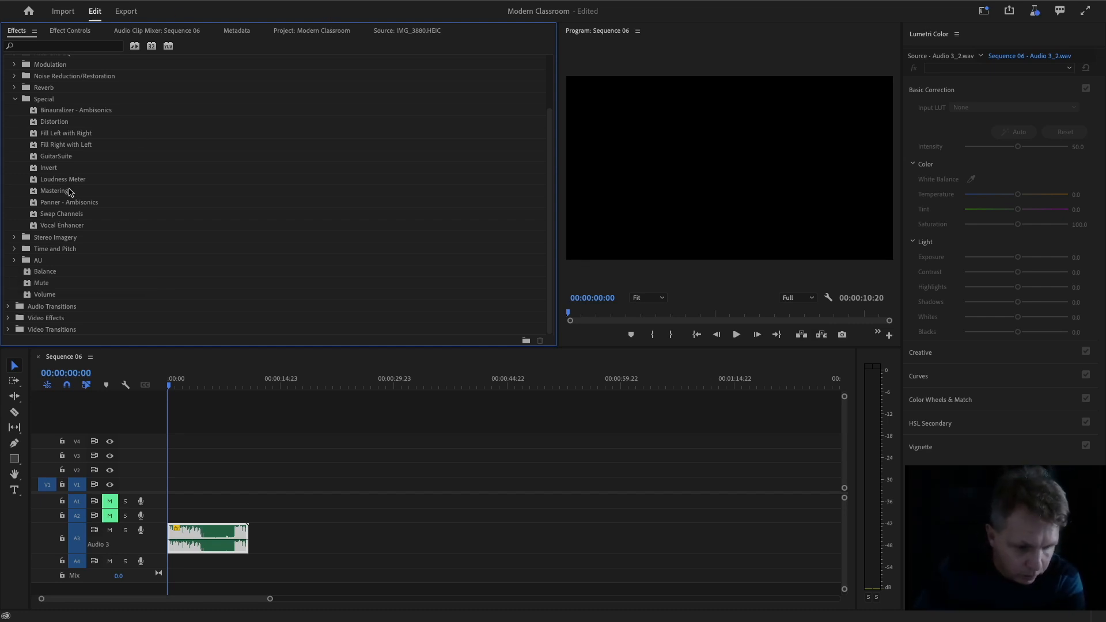
pyautogui.click(15, 249)
pyautogui.click(15, 238)
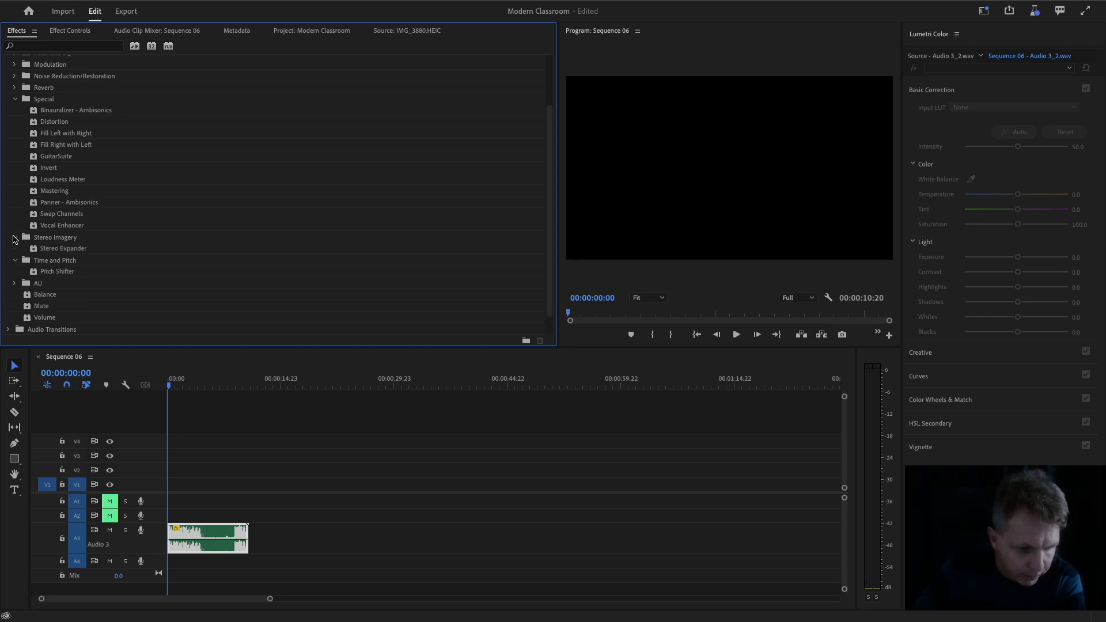
pyautogui.scroll(3, 26, 96)
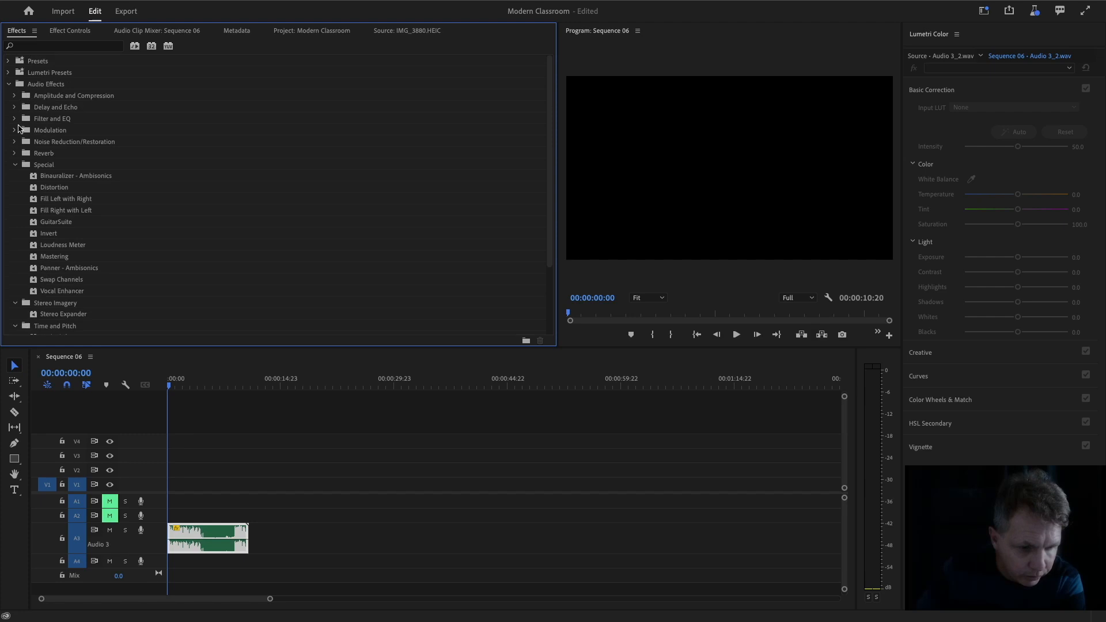
pyautogui.click(16, 143)
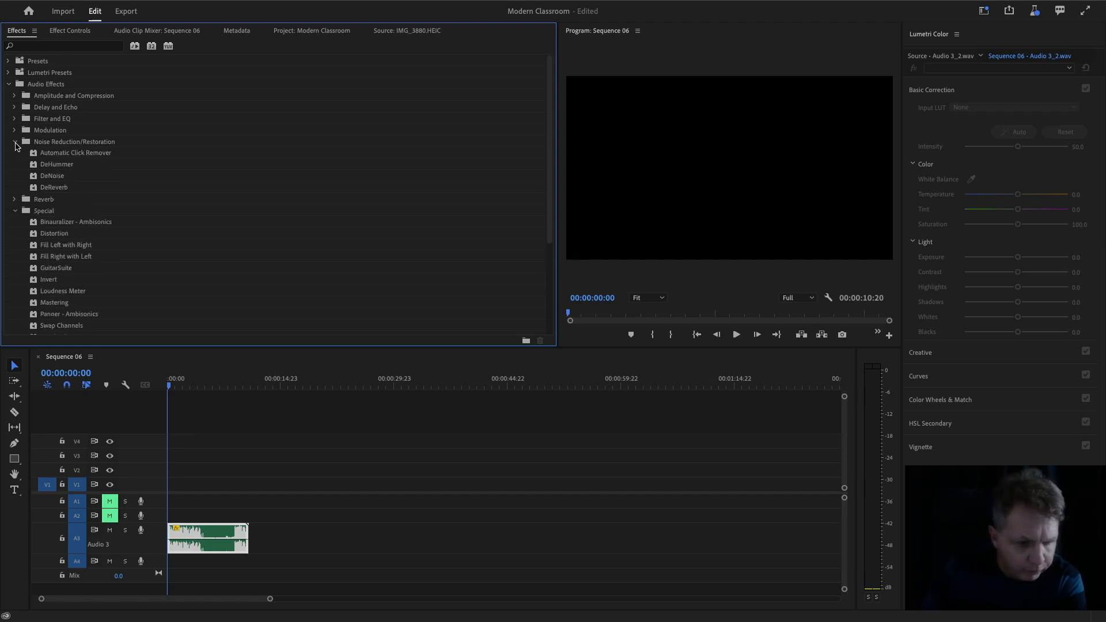